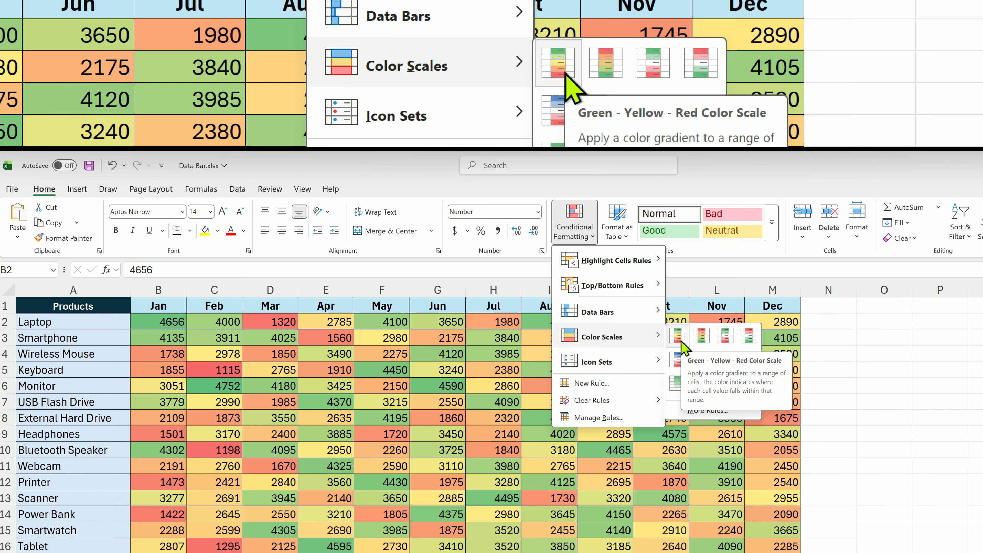
Apply the Green - Yellow - Red color scale to the monthly figures in B2:M18.
{"action": "left_click", "coordinate": [679, 341]}
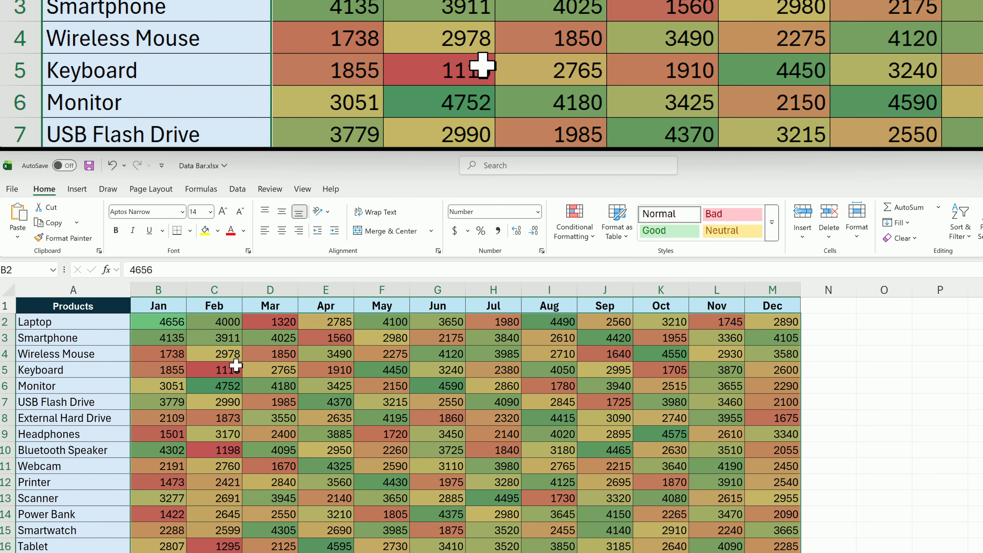
{"action": "left_click", "coordinate": [166, 325]}
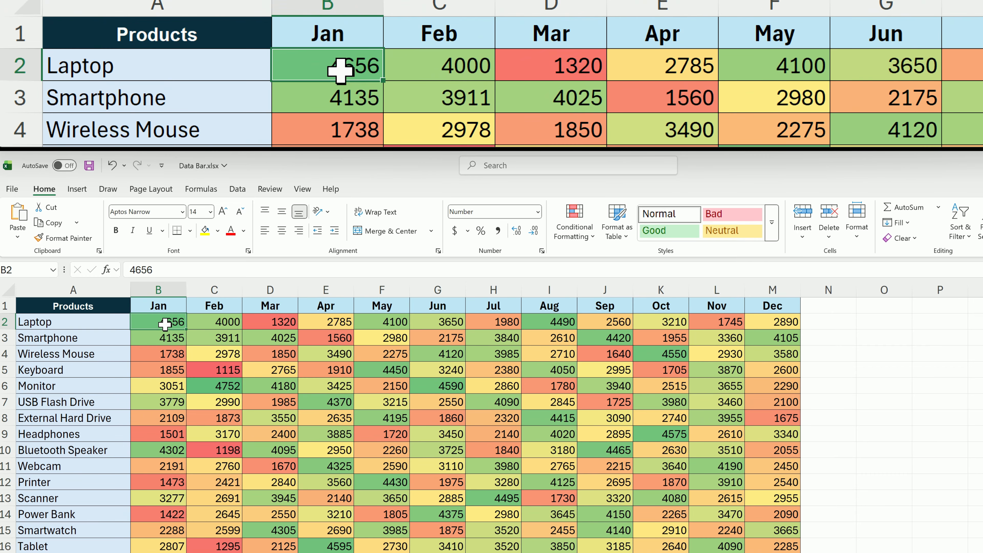
{"action": "left_click", "coordinate": [273, 322]}
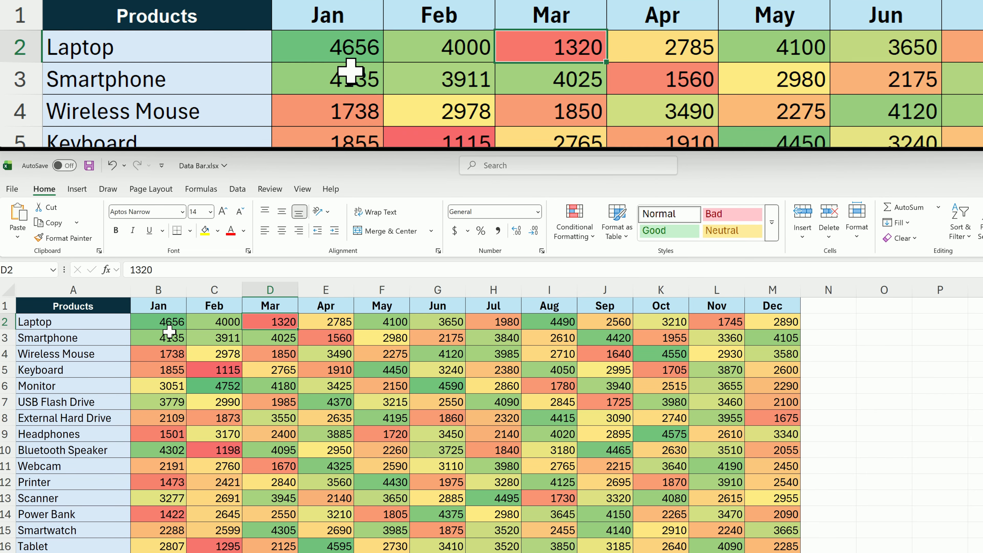
Edit the conditional formatting rule for B2:M18 and change its format style to 2-Color Scale.
{"action": "left_click_drag", "start_coordinate": [161, 323], "coordinate": [784, 542]}
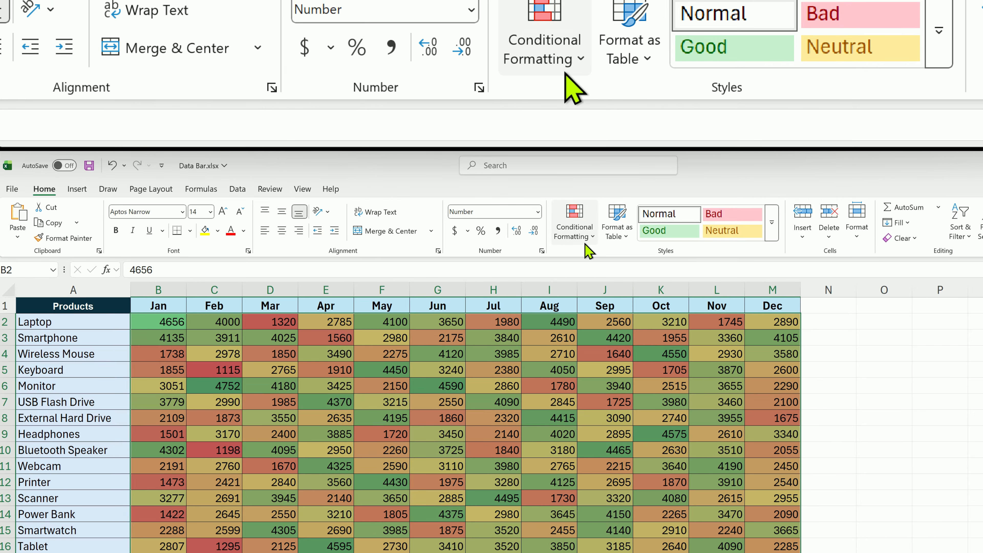
{"action": "left_click", "coordinate": [586, 244]}
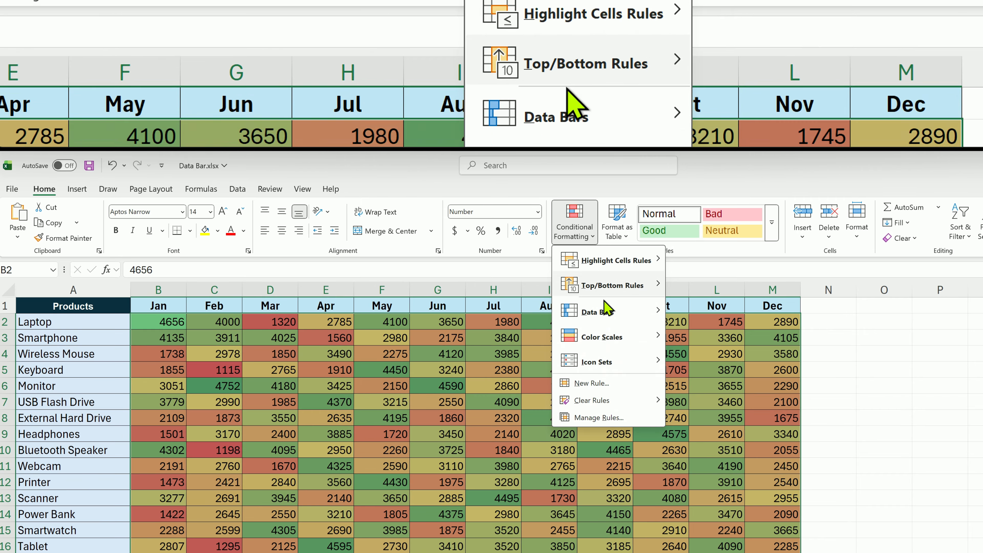
{"action": "left_click", "coordinate": [618, 419]}
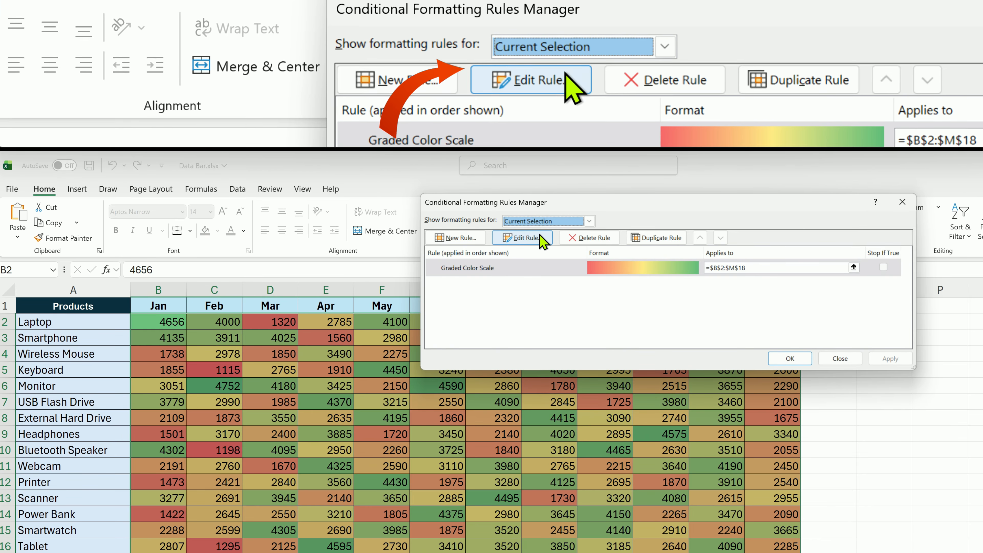
{"action": "left_click", "coordinate": [541, 238]}
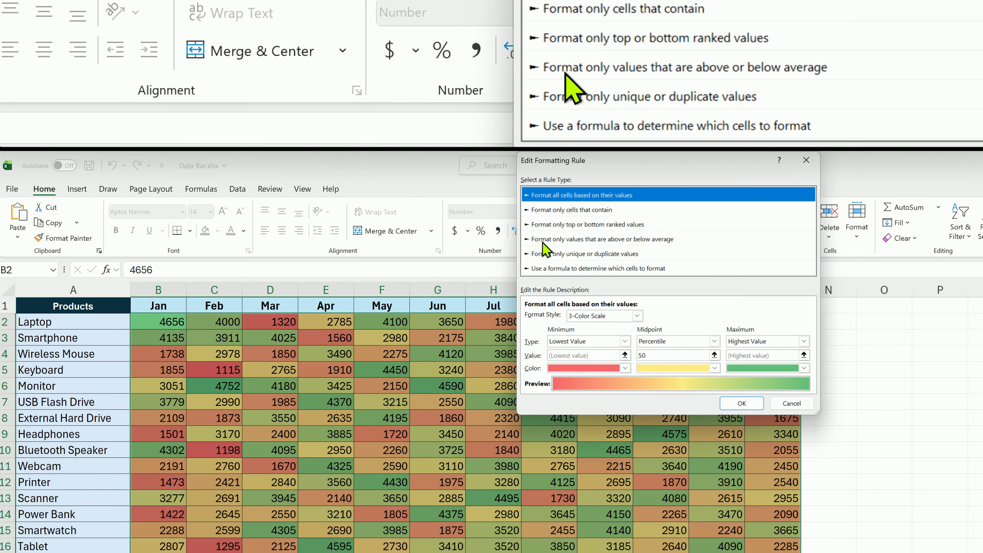
{"action": "left_click", "coordinate": [637, 317]}
{"action": "left_click", "coordinate": [629, 325]}
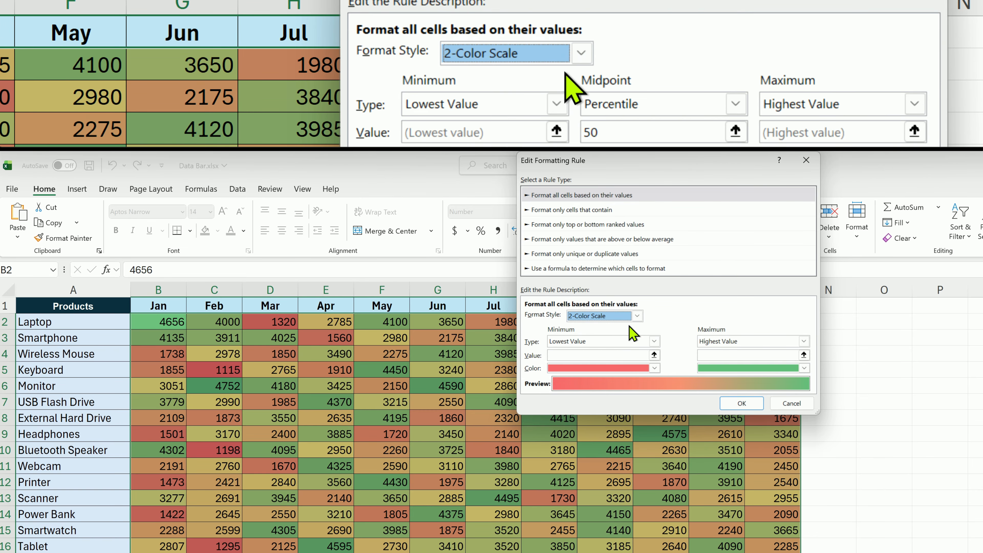
Set the two-color scale's minimum color to light blue and its maximum color to white, and apply the edited rule.
{"action": "left_click", "coordinate": [644, 368]}
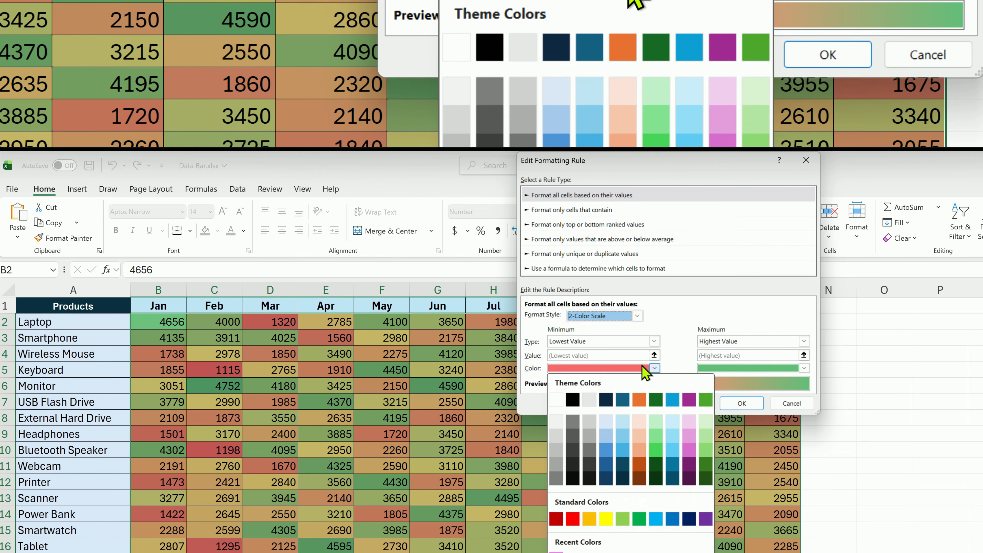
{"action": "left_click", "coordinate": [672, 445]}
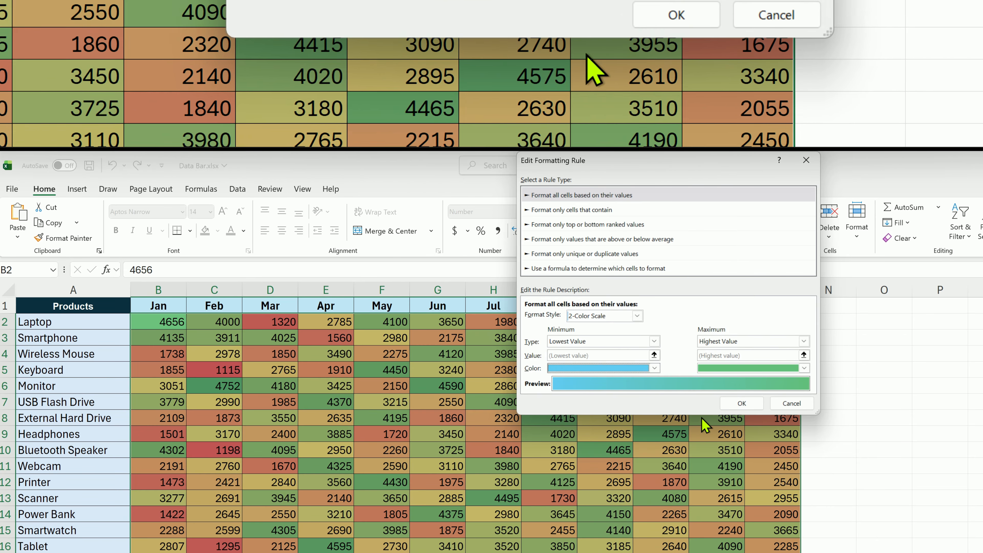
{"action": "left_click", "coordinate": [804, 368]}
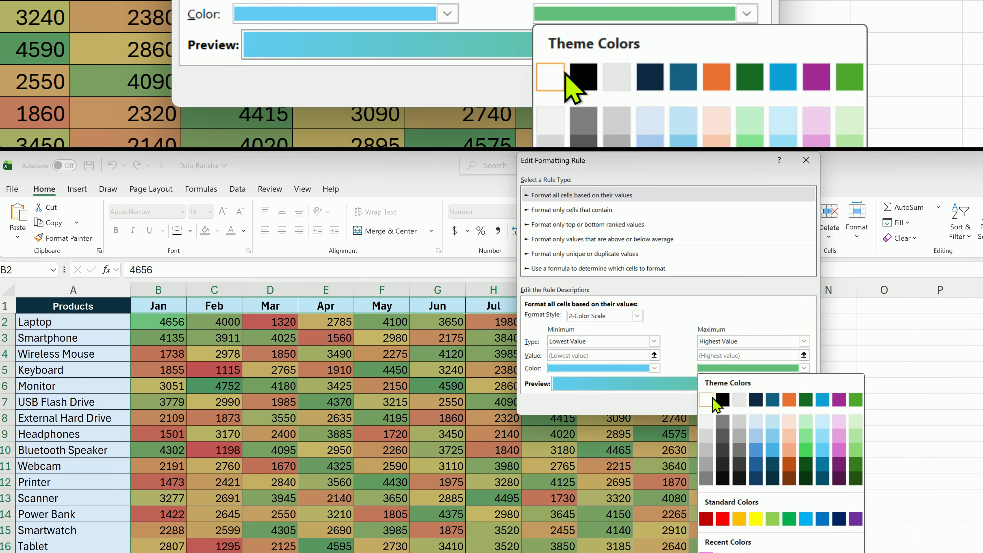
{"action": "left_click", "coordinate": [713, 400]}
{"action": "left_click", "coordinate": [741, 404]}
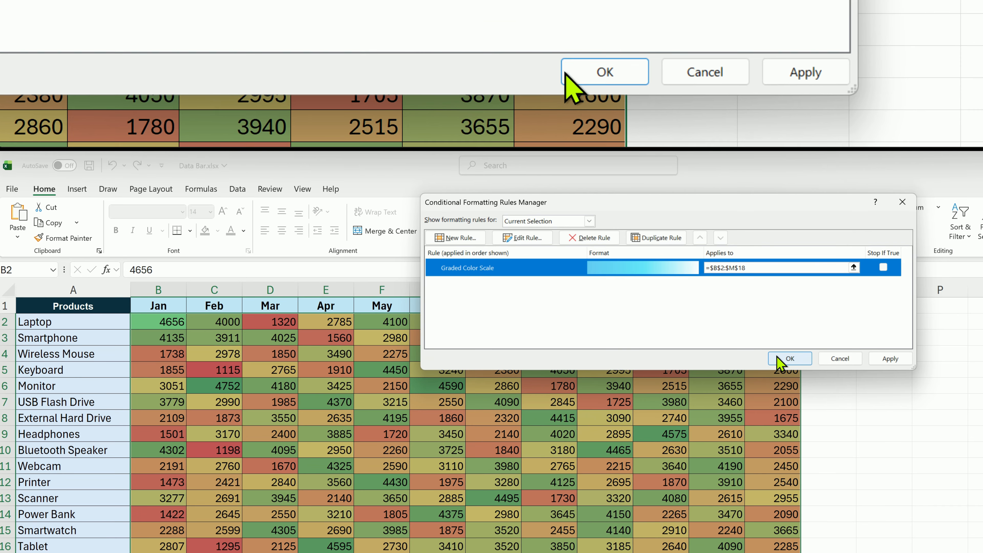
{"action": "left_click", "coordinate": [779, 359]}
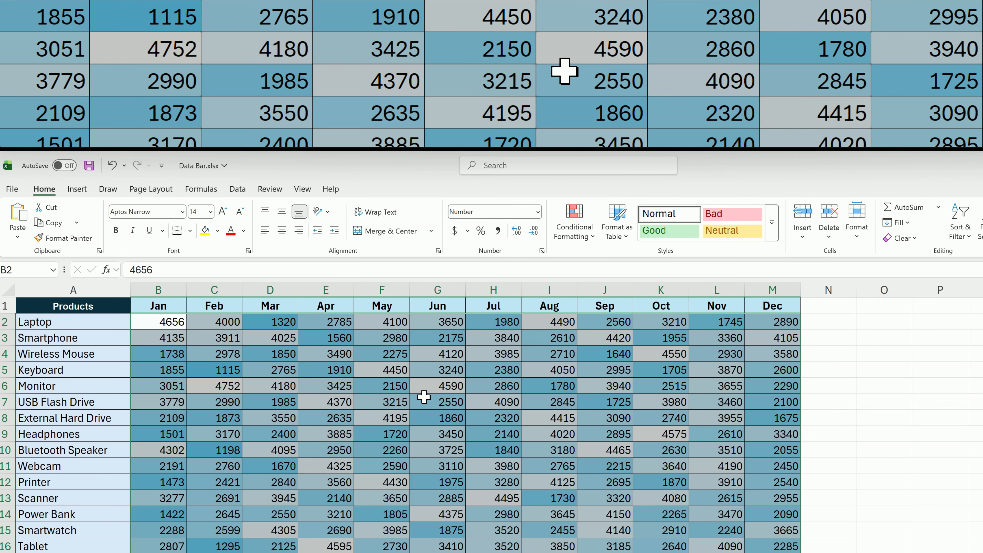
Clear the conditional formatting rules from the selected cells B2:M18.
{"action": "left_click", "coordinate": [574, 219]}
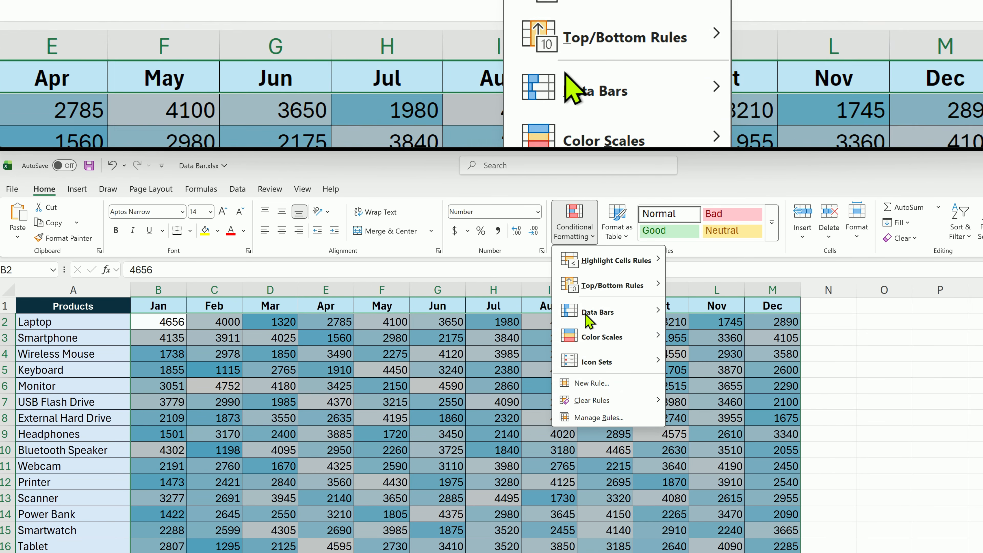
{"action": "mouse_move", "coordinate": [627, 401]}
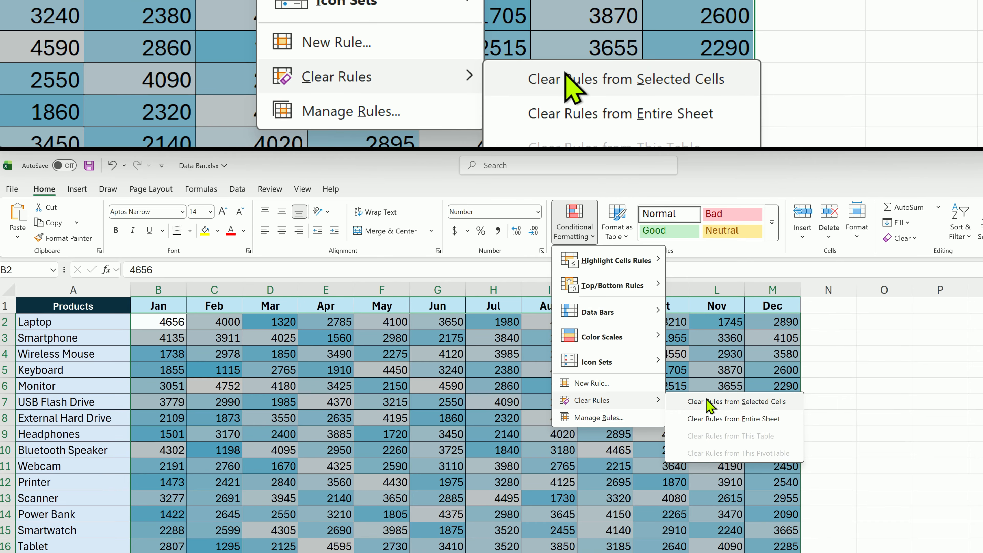
{"action": "left_click", "coordinate": [708, 404]}
{"action": "left_click", "coordinate": [303, 400]}
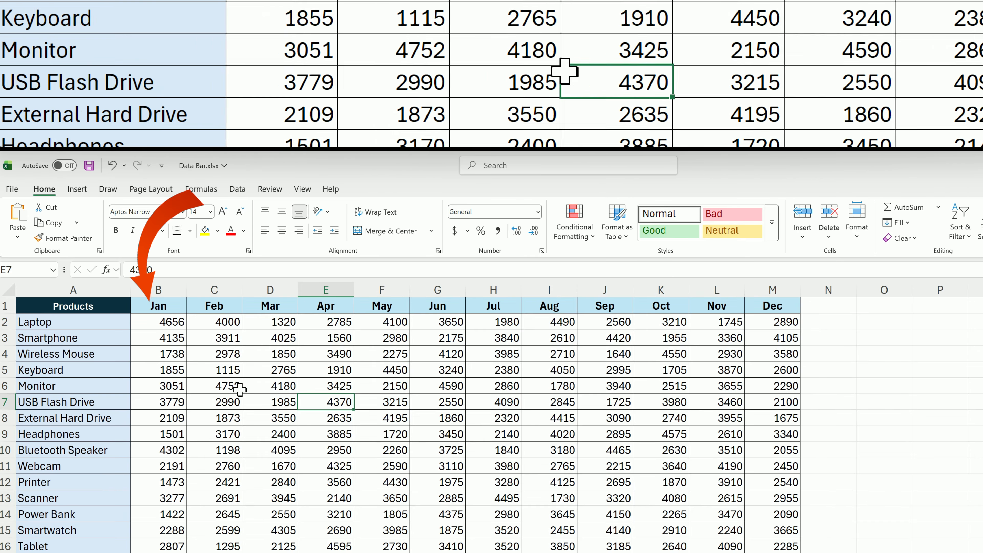
Apply the blue-white-red color scale to the Jan figures in B2:B18.
{"action": "left_click", "coordinate": [172, 327]}
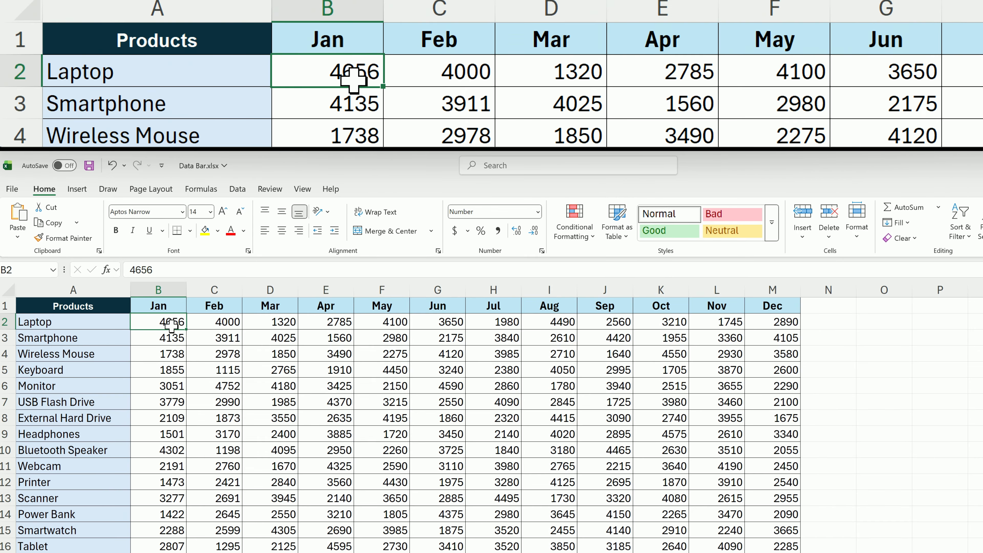
{"action": "left_click_drag", "start_coordinate": [171, 326], "coordinate": [177, 552]}
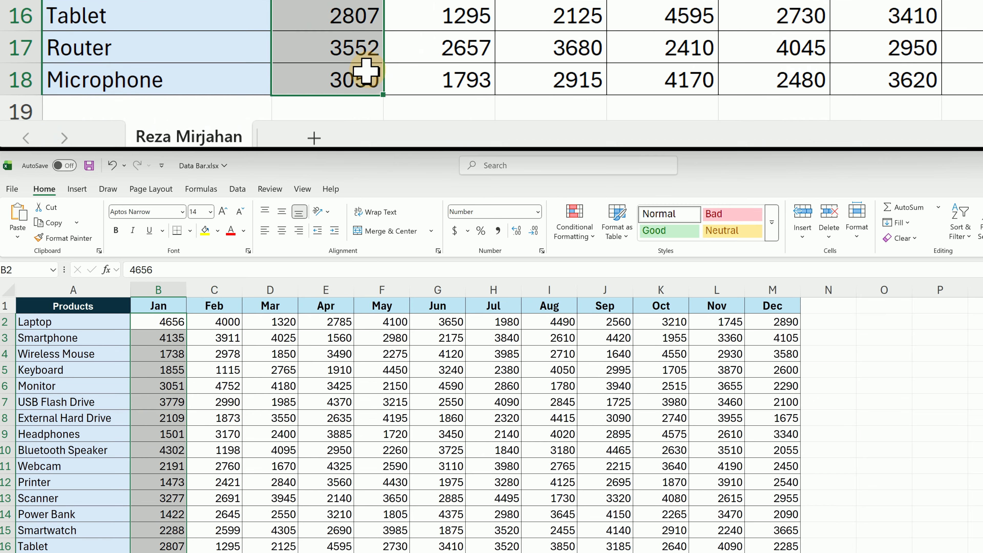
{"action": "left_click", "coordinate": [582, 244]}
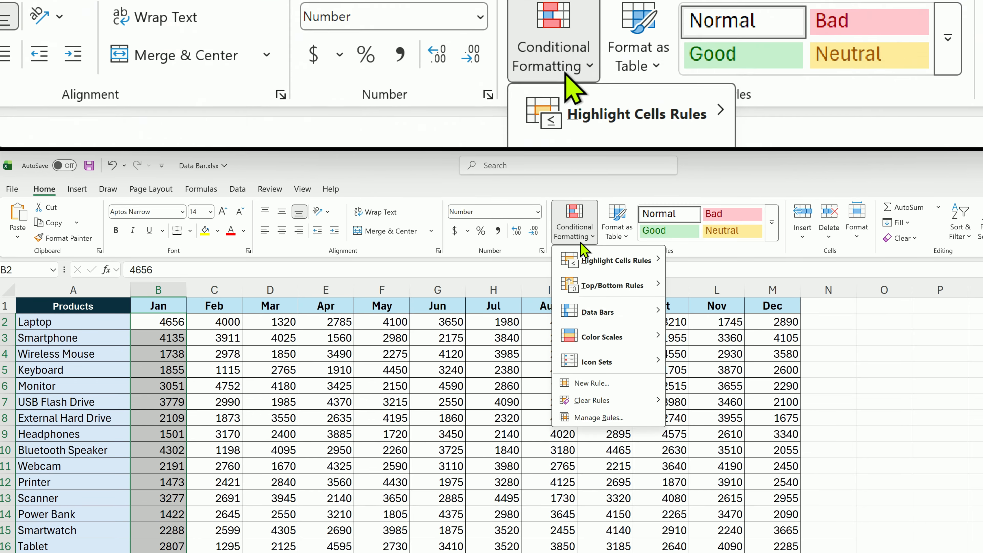
{"action": "mouse_move", "coordinate": [610, 336]}
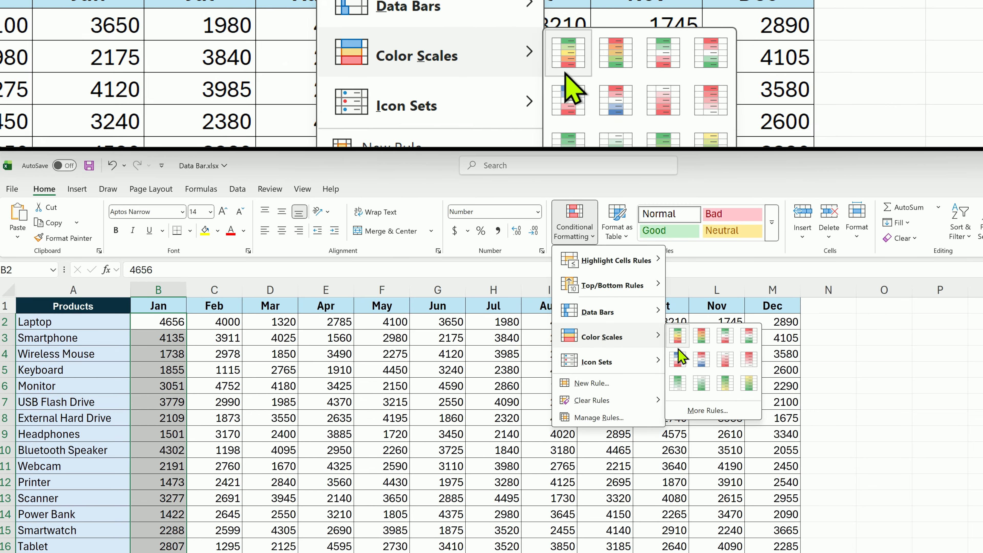
{"action": "left_click", "coordinate": [682, 359]}
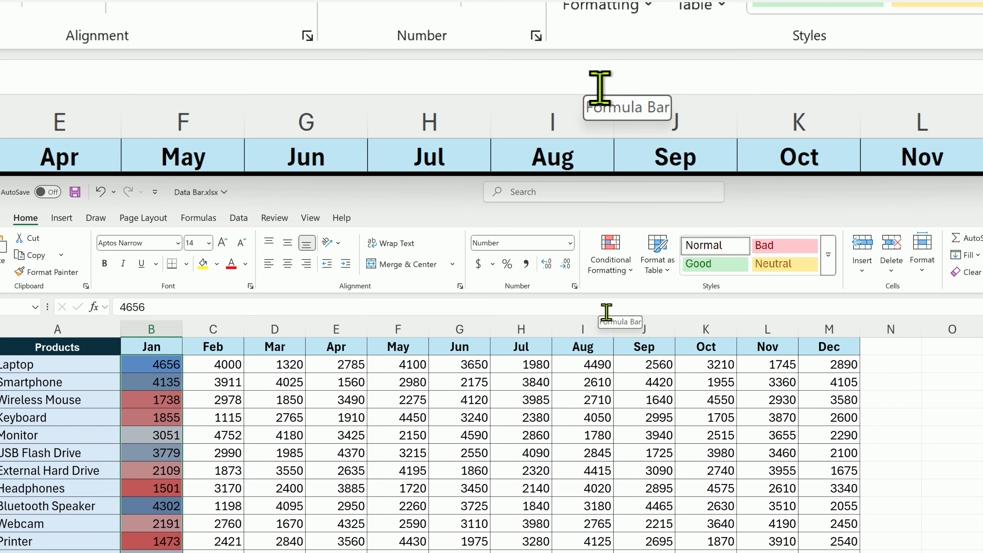
Edit the color scale rule for B2:B18 and set its minimum to the number 1000.
{"action": "left_click", "coordinate": [575, 223]}
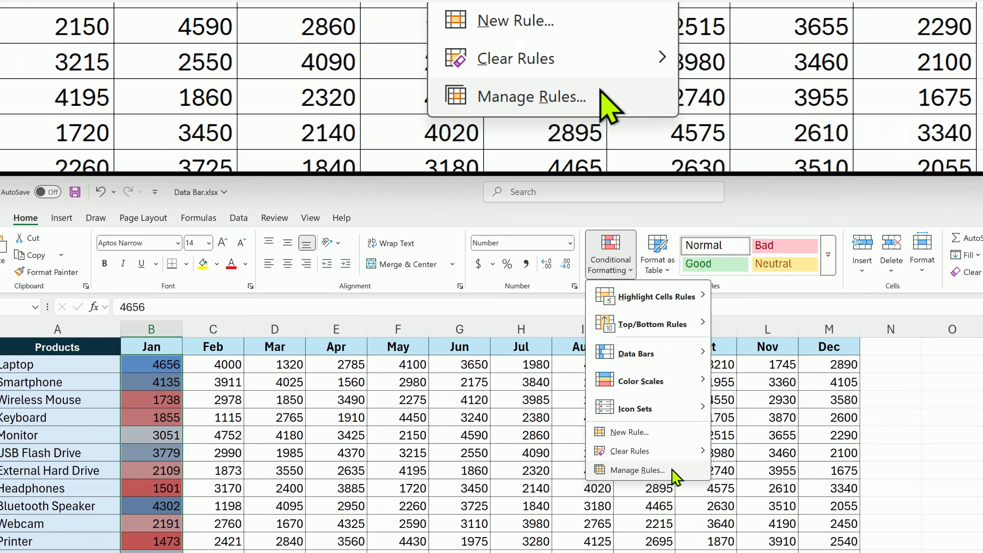
{"action": "left_click", "coordinate": [671, 472]}
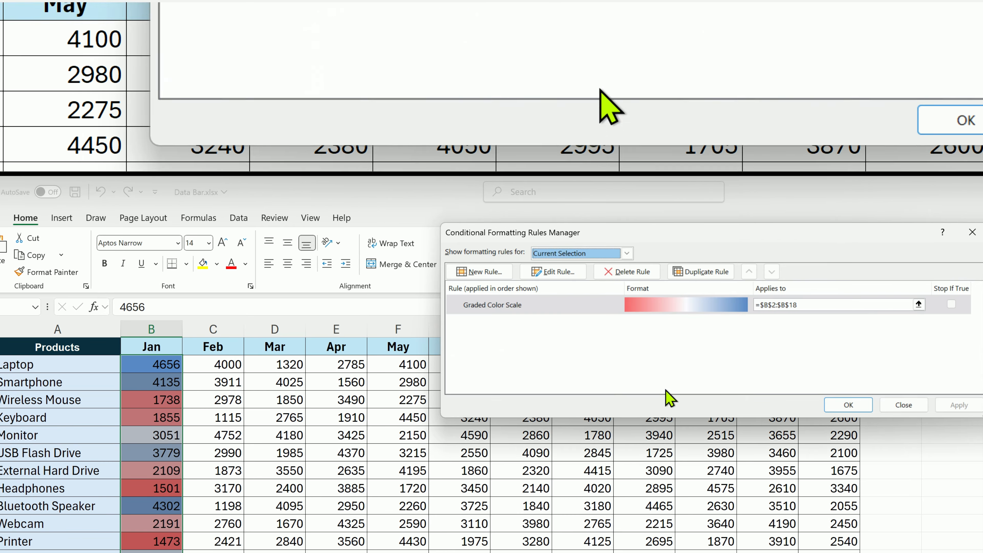
{"action": "left_click", "coordinate": [570, 273]}
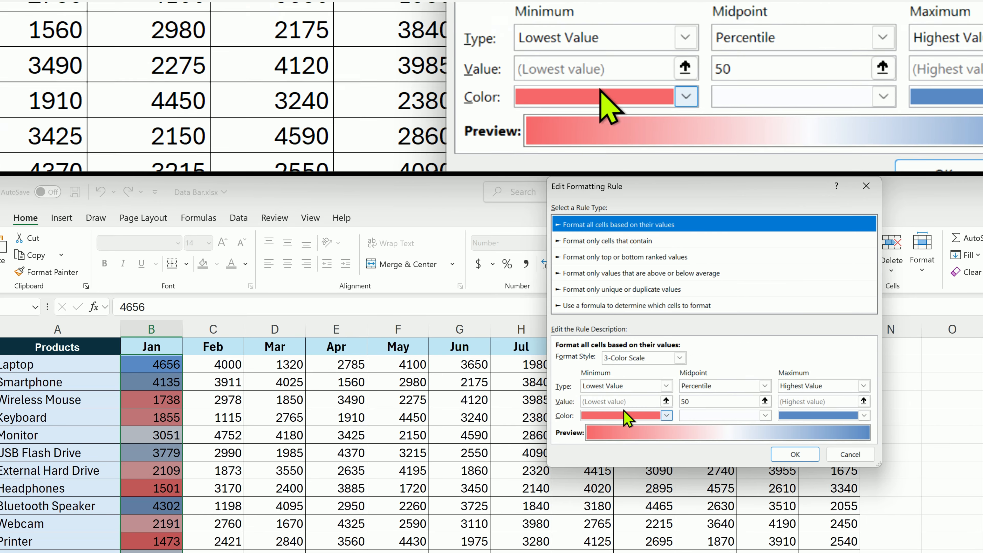
{"action": "left_click", "coordinate": [663, 387]}
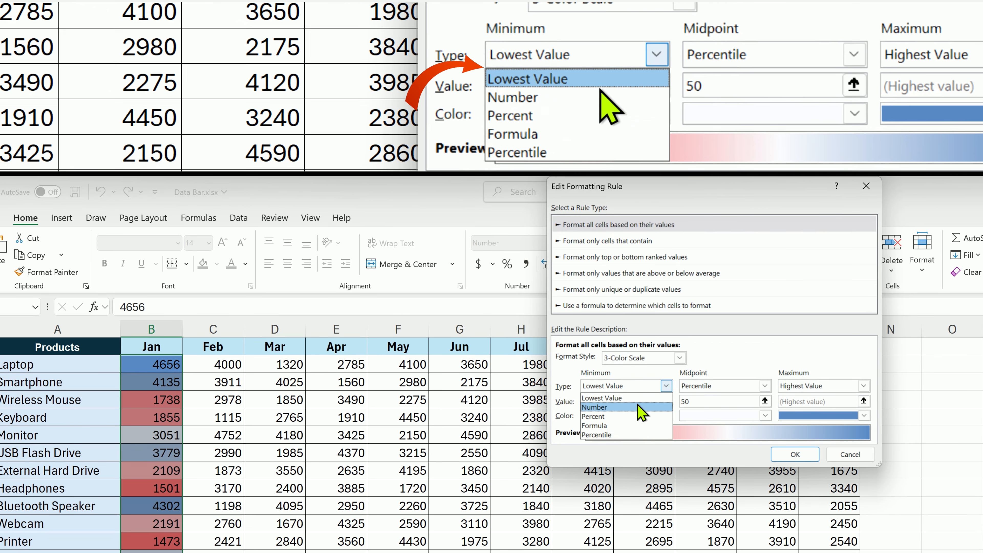
{"action": "left_click", "coordinate": [637, 405]}
{"action": "double_click", "coordinate": [636, 403]}
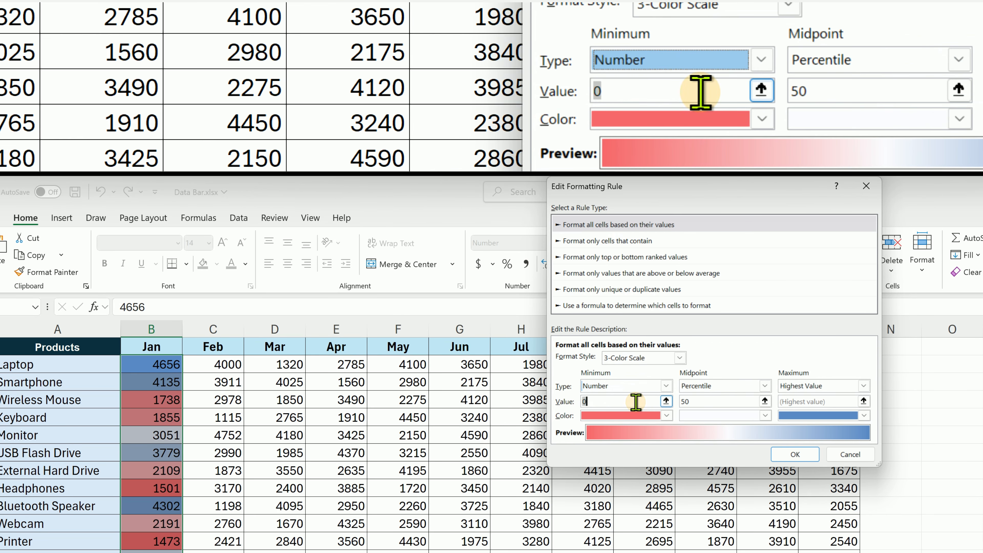
{"action": "type", "text": "1000"}
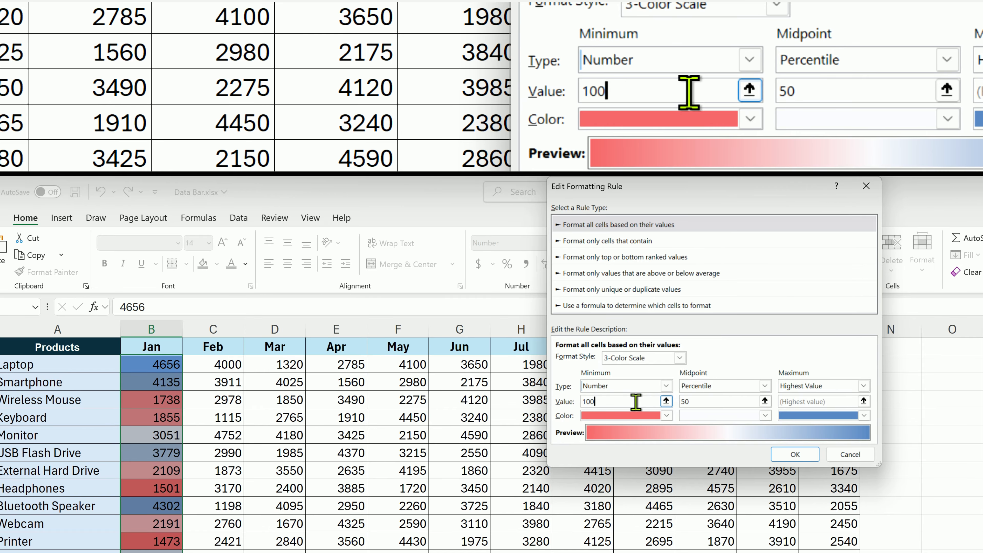
Set the color scale's midpoint to the number 2000 and apply the edited rule to the Jan column.
{"action": "left_click", "coordinate": [765, 386]}
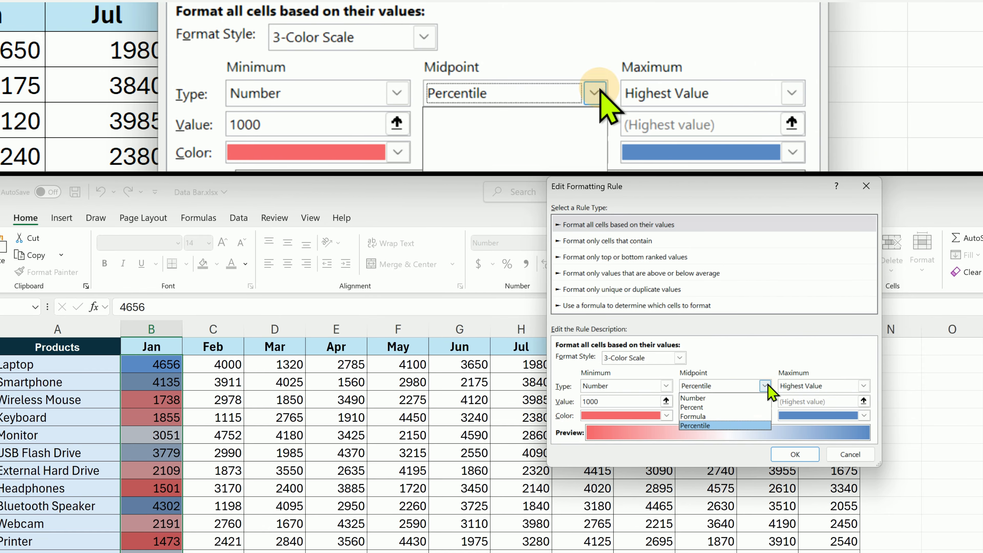
{"action": "left_click", "coordinate": [740, 397]}
{"action": "double_click", "coordinate": [723, 399]}
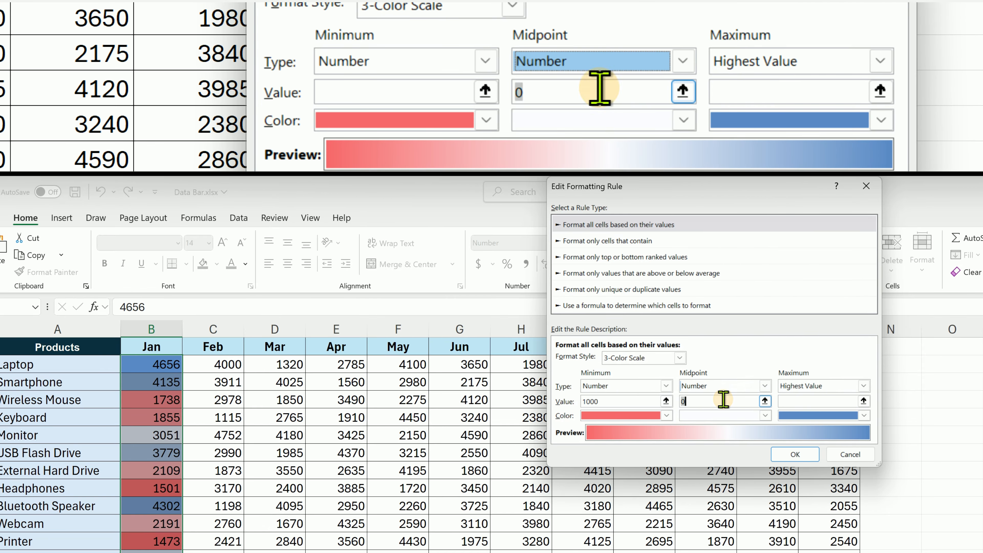
{"action": "type", "text": "2000"}
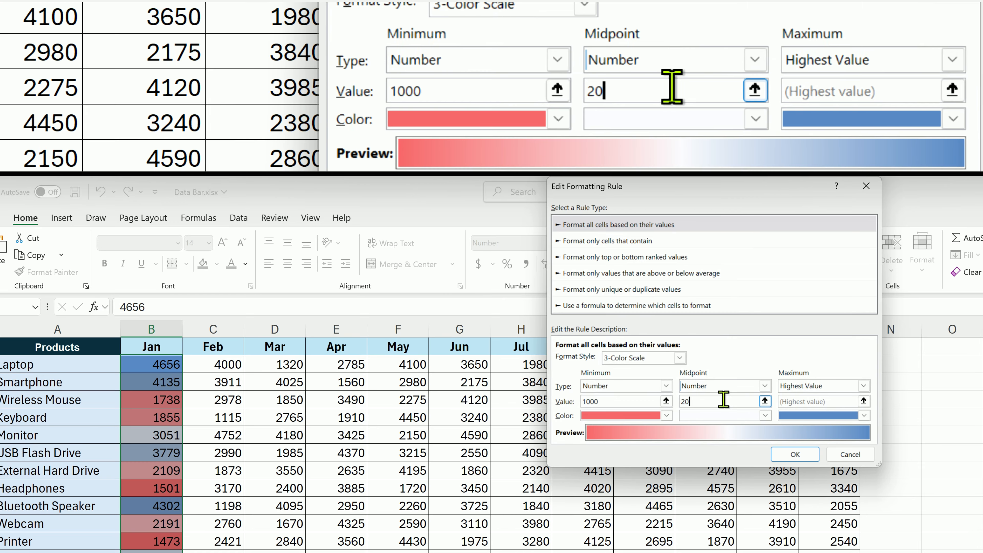
{"action": "left_click", "coordinate": [795, 454]}
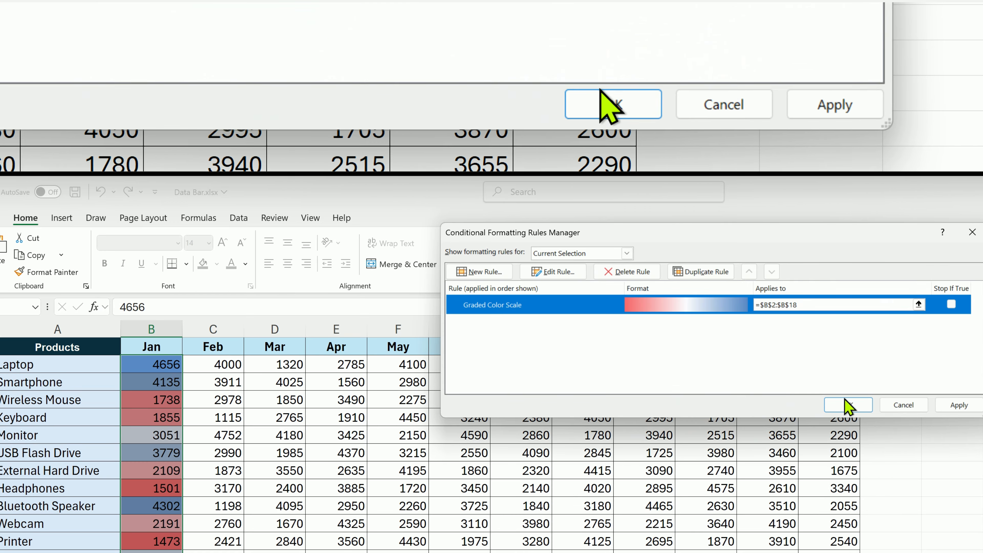
{"action": "left_click", "coordinate": [844, 400]}
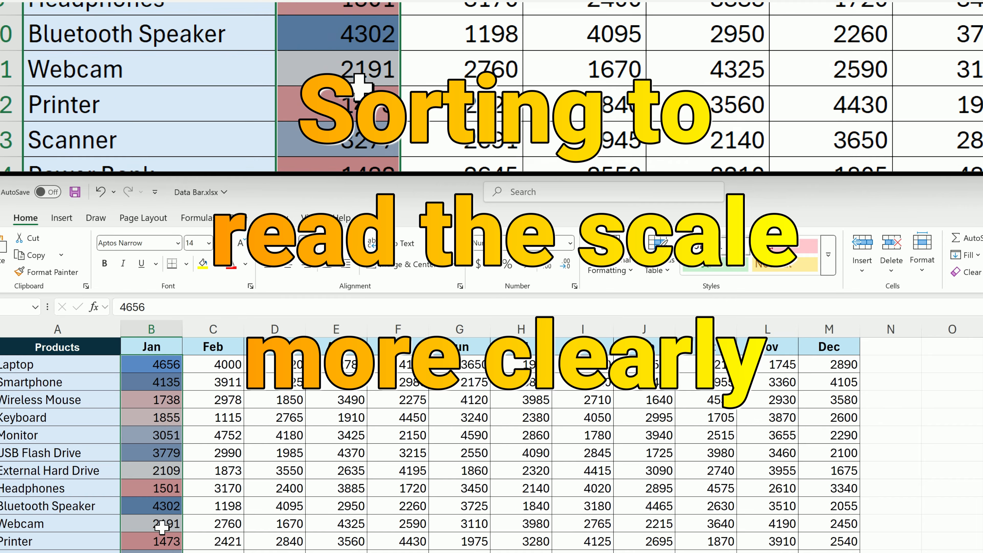
Sort the product table by the Jan column from largest to smallest.
{"action": "scroll", "coordinate": [161, 515], "scroll_direction": "down", "scroll_amount": 1}
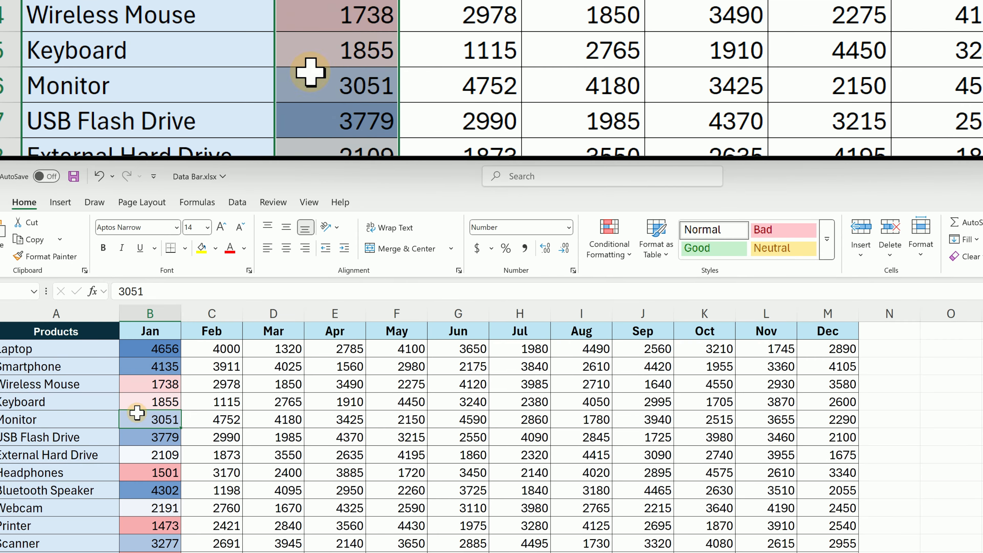
{"action": "right_click", "coordinate": [140, 413]}
{"action": "mouse_move", "coordinate": [247, 498]}
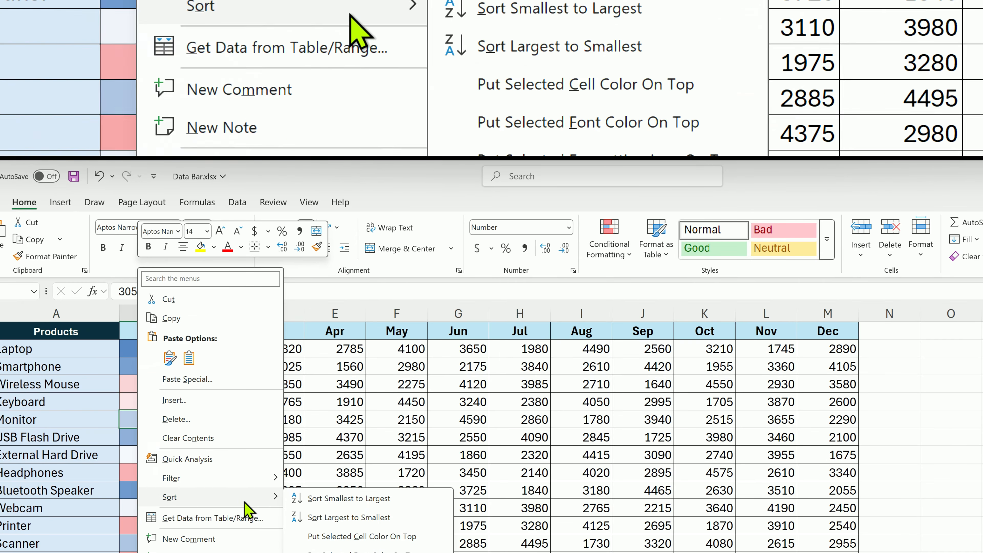
{"action": "left_click", "coordinate": [371, 515]}
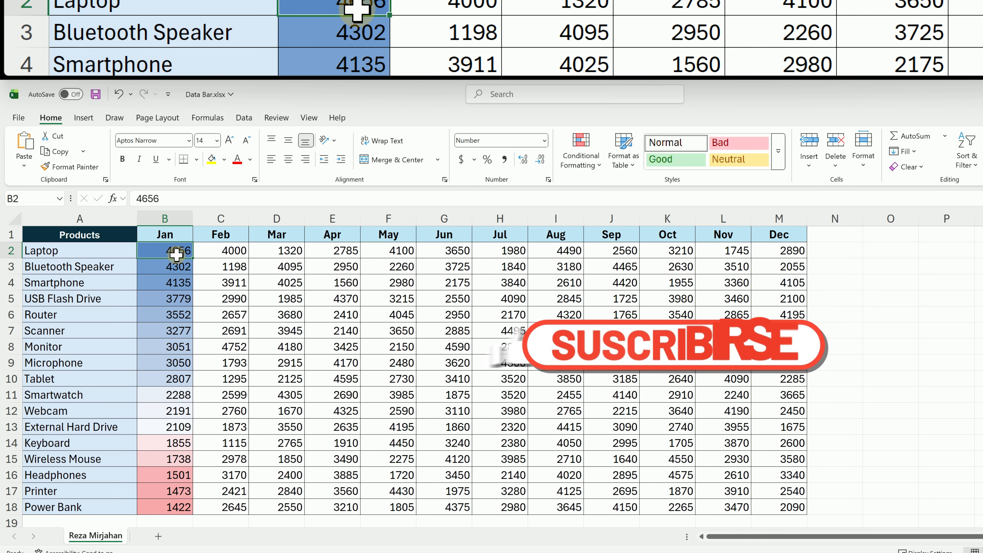
Examine how the color scale shades the high and low Jan values, in sorted order and in the original product order.
{"action": "left_click_drag", "start_coordinate": [177, 256], "coordinate": [171, 375]}
{"action": "scroll", "coordinate": [174, 432], "scroll_direction": "down", "scroll_amount": 1}
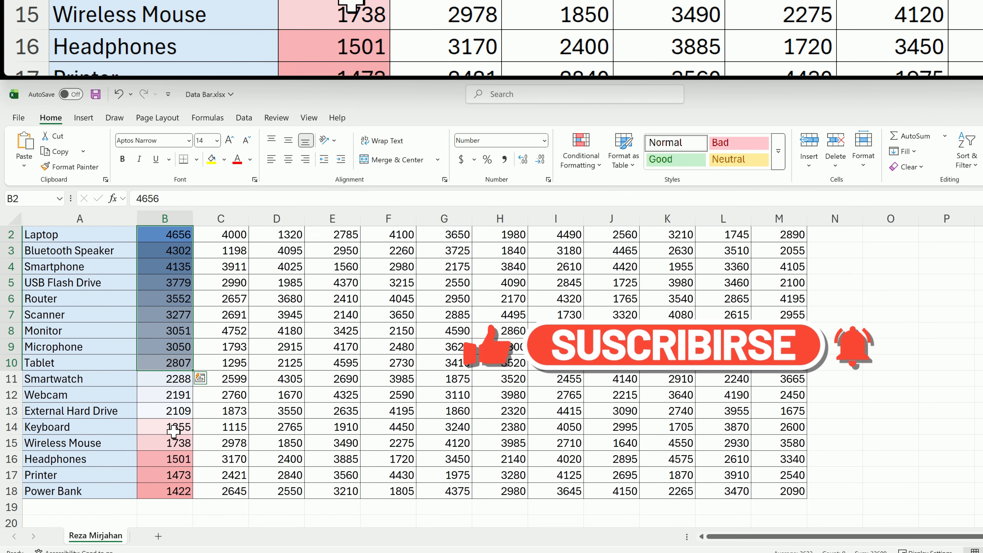
{"action": "left_click_drag", "start_coordinate": [173, 426], "coordinate": [177, 489]}
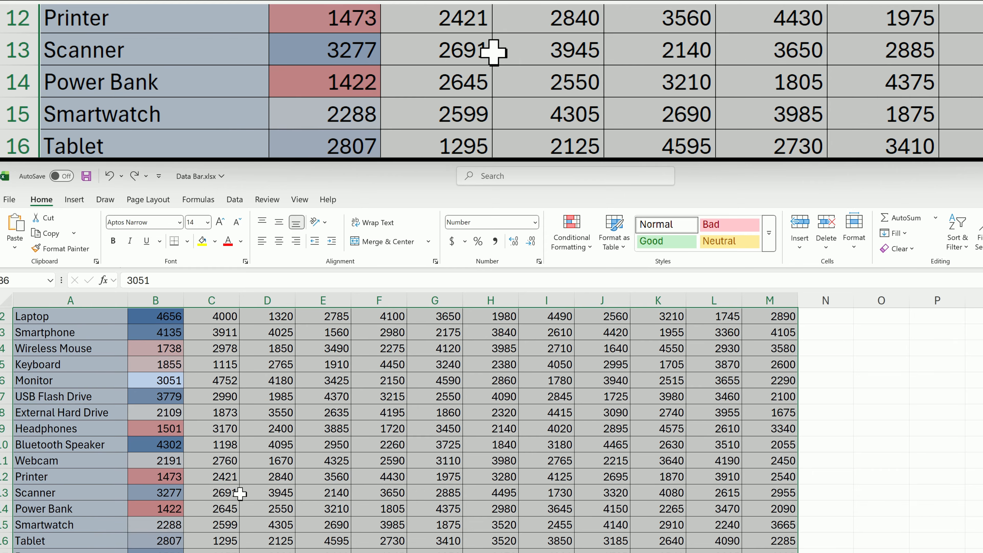
{"action": "left_click", "coordinate": [191, 396]}
{"action": "scroll", "coordinate": [191, 379], "scroll_direction": "up", "scroll_amount": 1}
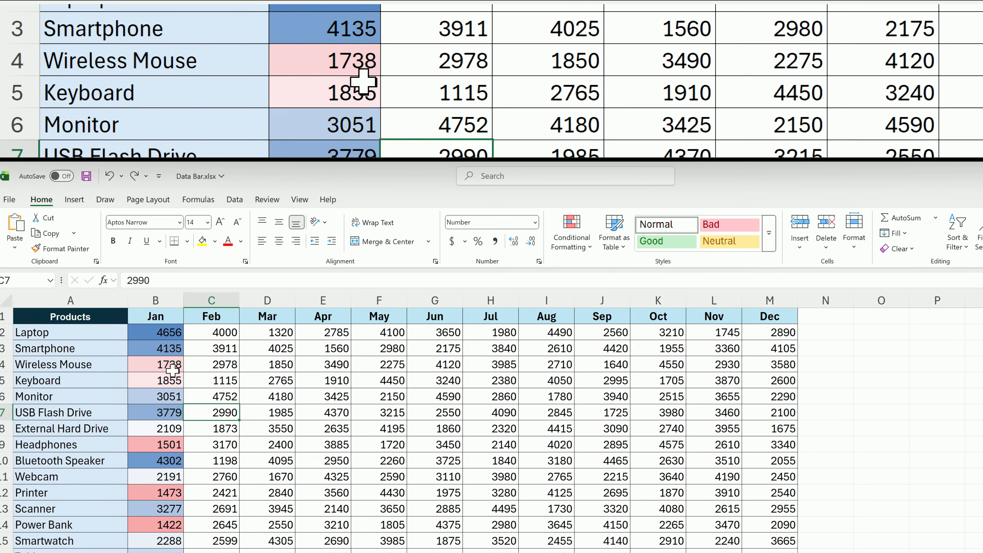
{"action": "left_click_drag", "start_coordinate": [167, 333], "coordinate": [186, 524]}
{"action": "left_click", "coordinate": [435, 444]}
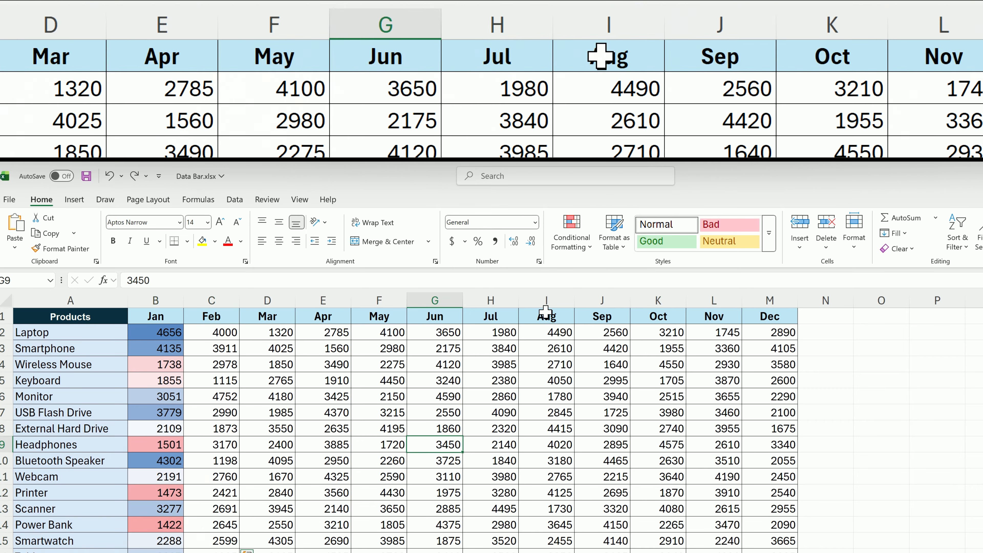
Clear the conditional formatting rules from the entire sheet.
{"action": "left_click", "coordinate": [571, 238]}
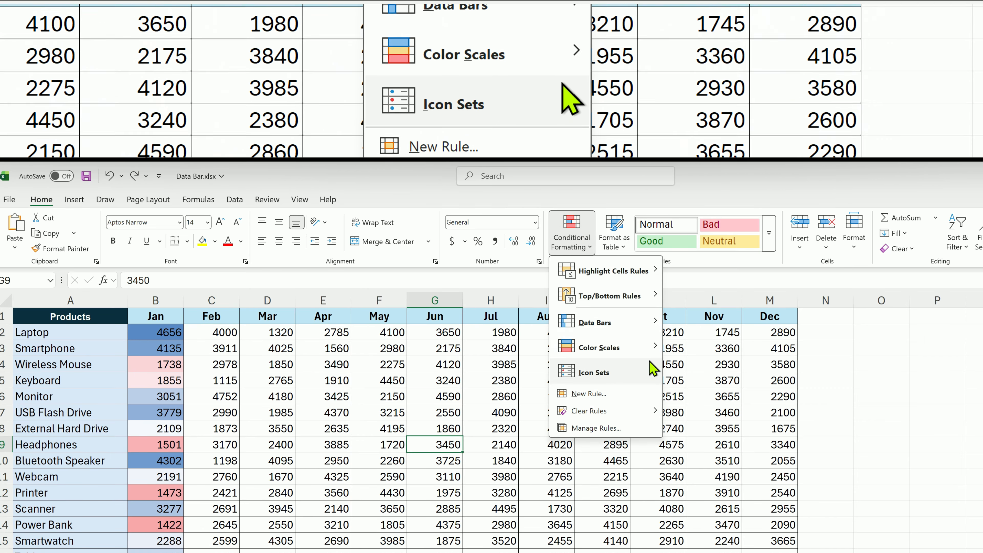
{"action": "mouse_move", "coordinate": [627, 372]}
{"action": "mouse_move", "coordinate": [654, 411]}
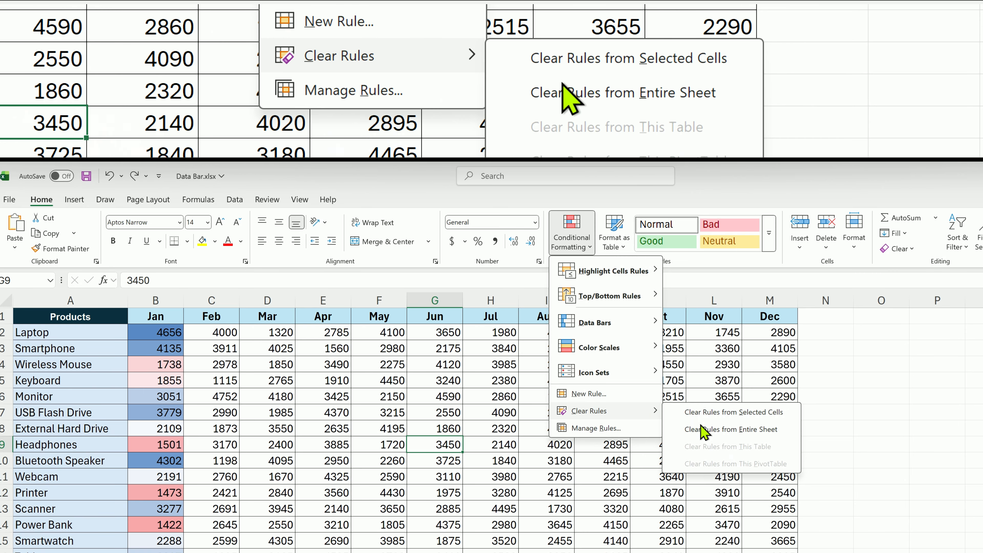
{"action": "left_click", "coordinate": [700, 424]}
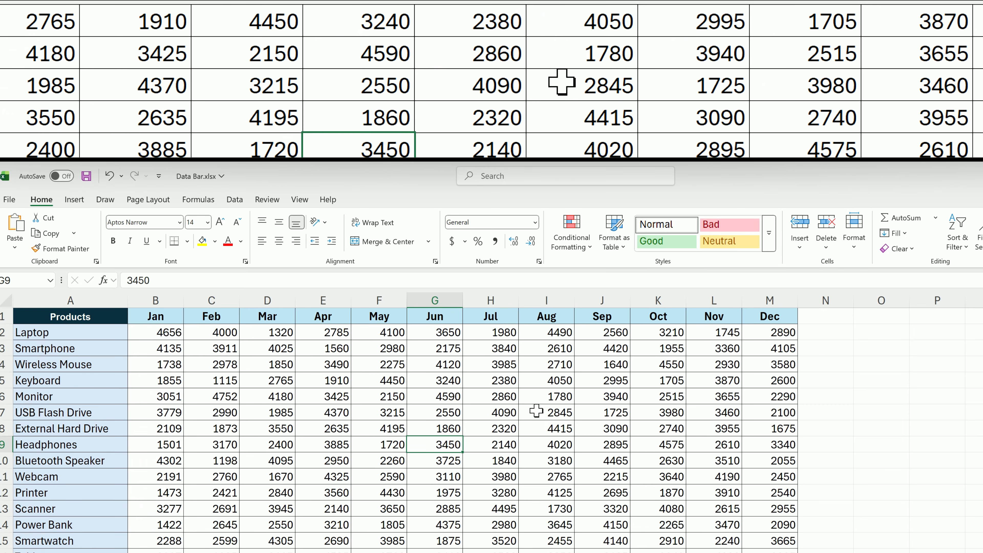